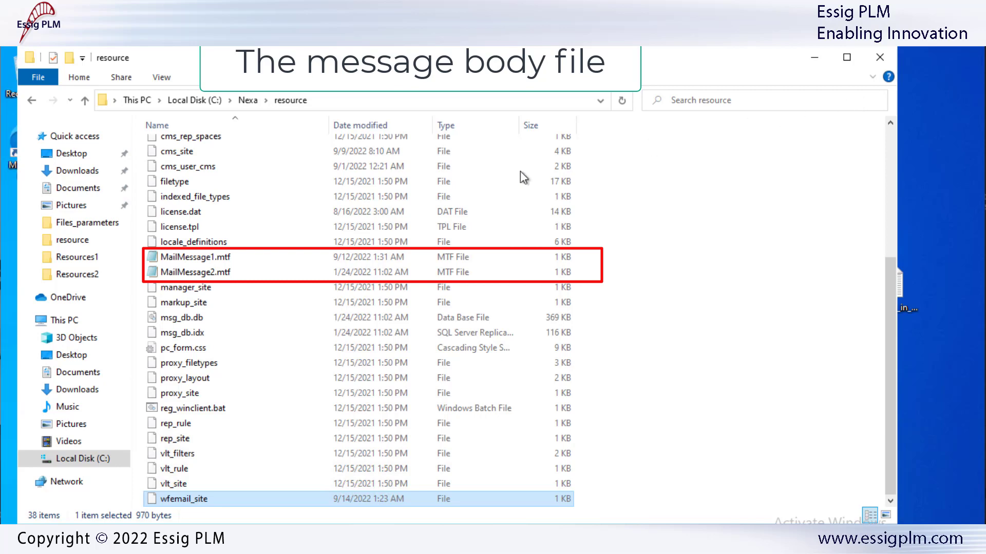
Step: Open the message body file MailMessage1.mtf from the resource folder
{"action": "right_click", "coordinate": [184, 258]}
{"action": "left_click", "coordinate": [220, 265]}
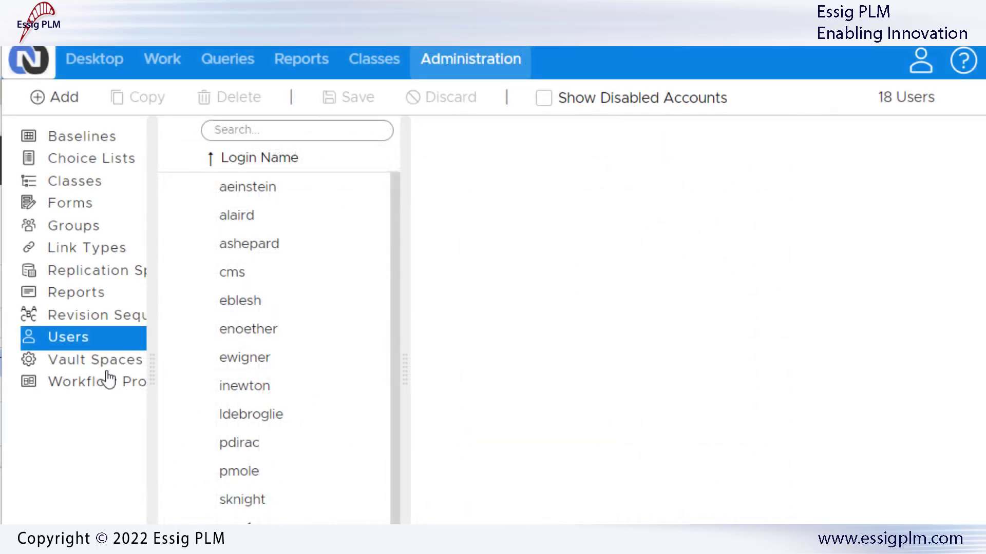
Step: Switch to Nexa and examine the pre- and post-operations of the process start in the Email Pre-operation workflow process
{"action": "left_click", "coordinate": [98, 383]}
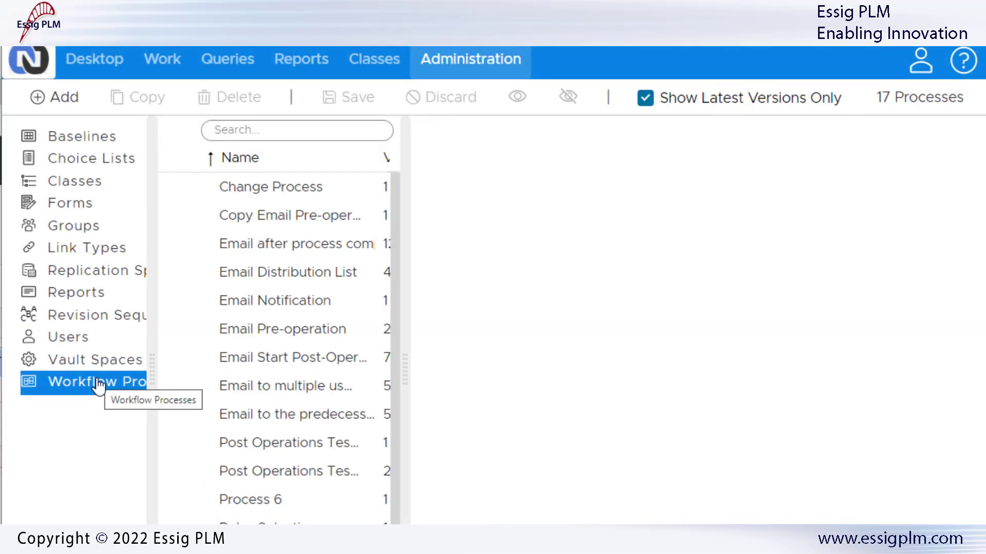
{"action": "left_click", "coordinate": [251, 339]}
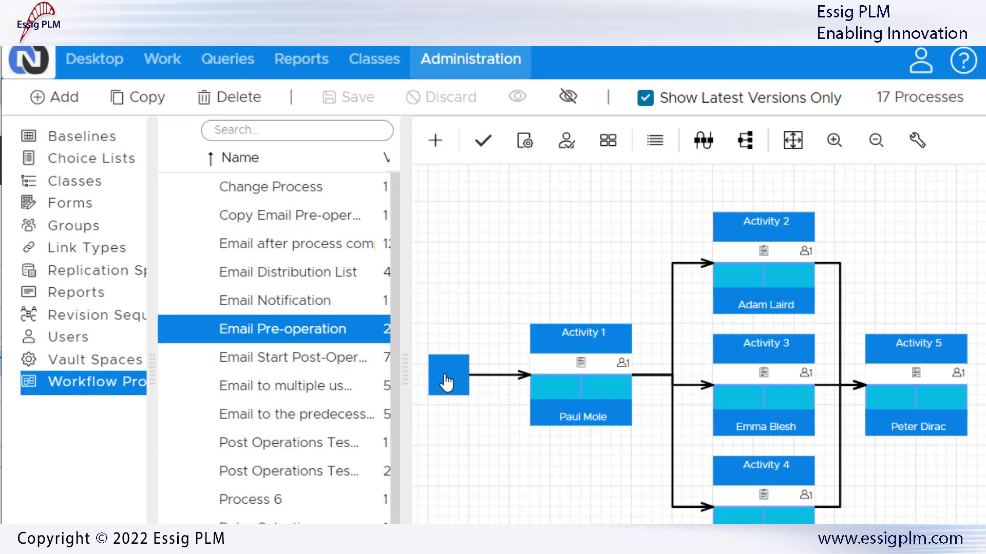
{"action": "right_click", "coordinate": [447, 382]}
{"action": "left_click", "coordinate": [480, 439]}
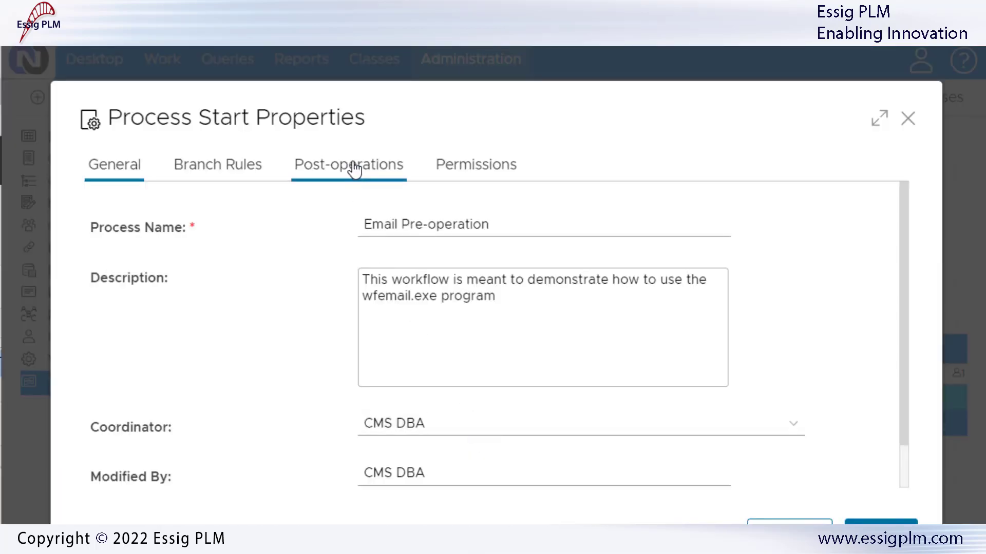
{"action": "left_click", "coordinate": [355, 170]}
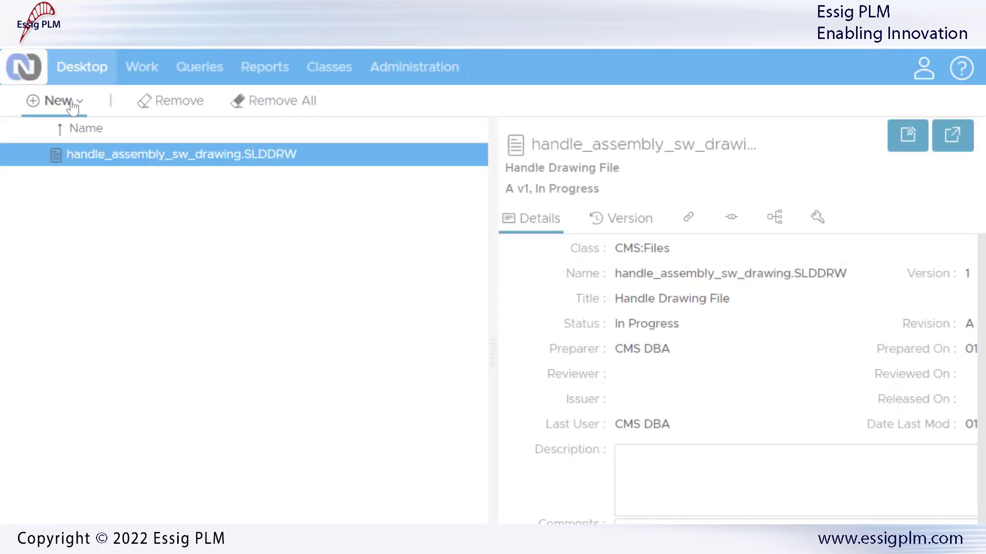
Step: Create a workflow process instance that routes handle_assembly_sw_drawing.SLDDRW through the Email Pre-operation process
{"action": "left_click", "coordinate": [72, 105]}
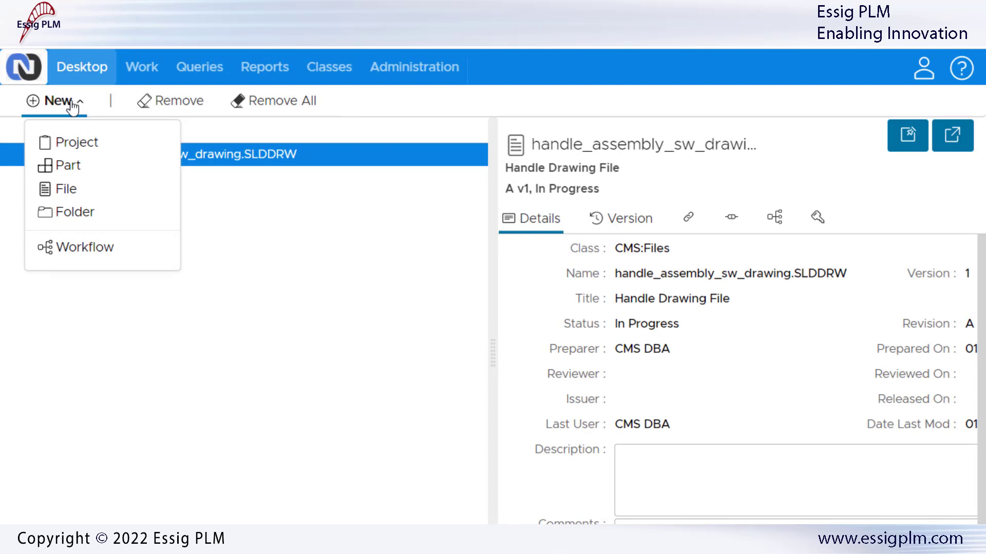
{"action": "left_click", "coordinate": [97, 248]}
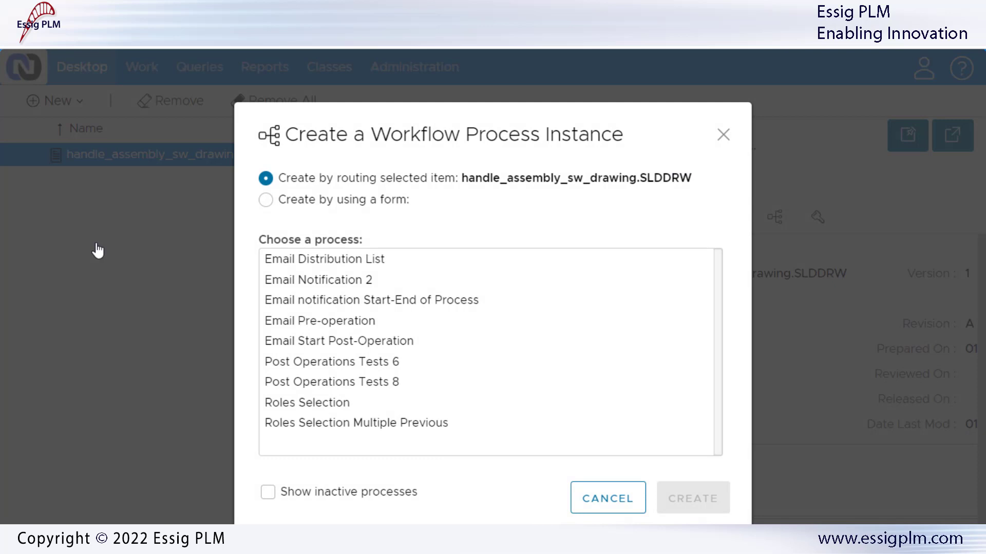
{"action": "left_click", "coordinate": [323, 321]}
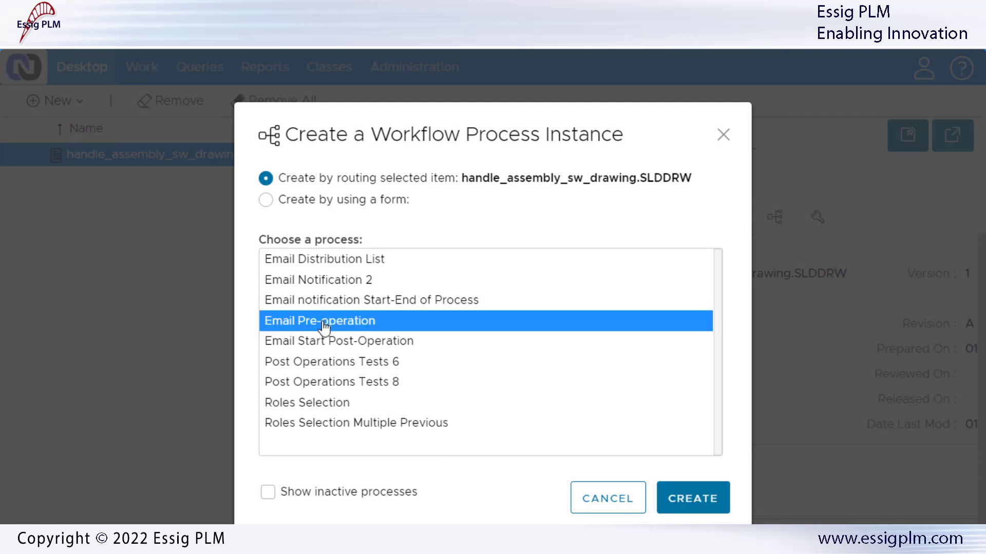
{"action": "left_click", "coordinate": [675, 496]}
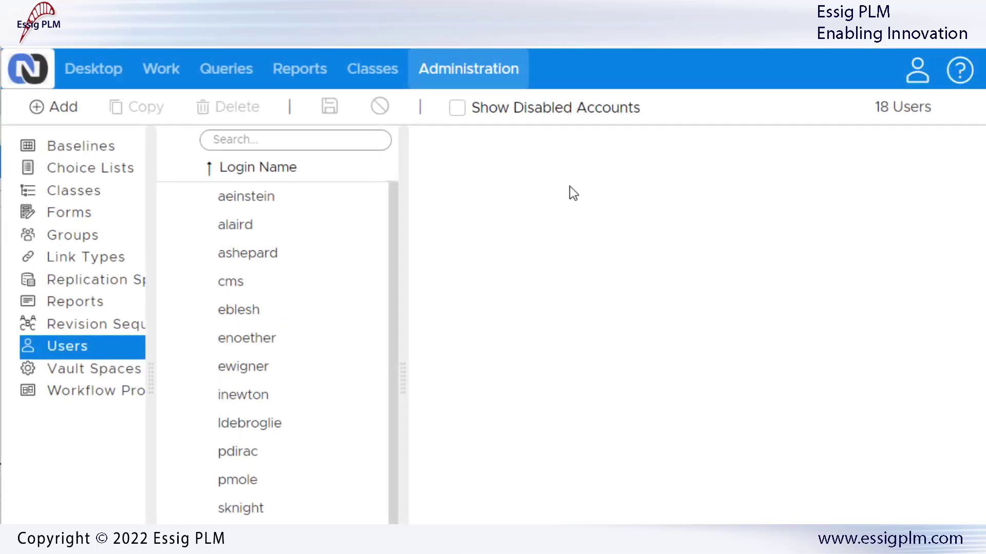
Step: Copy the Email Pre-operation workflow process under the name "Notify after completion" and activate the copy
{"action": "left_click", "coordinate": [91, 400]}
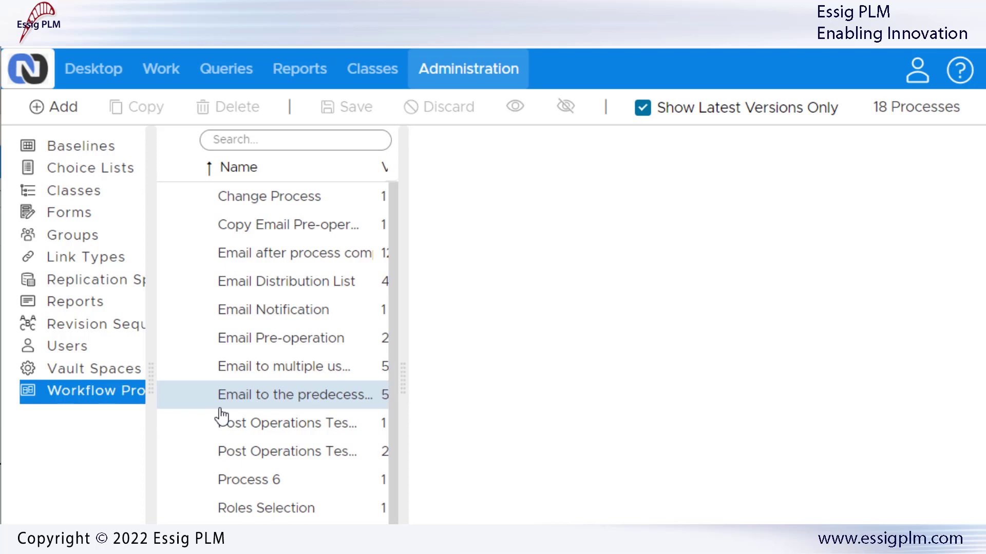
{"action": "left_click", "coordinate": [295, 345]}
{"action": "right_click", "coordinate": [296, 349]}
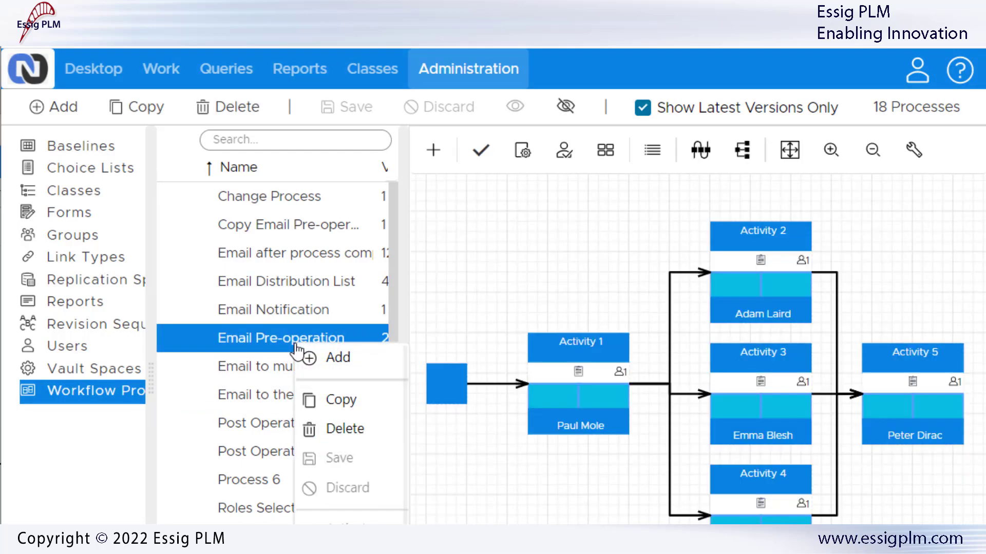
{"action": "left_click", "coordinate": [354, 400]}
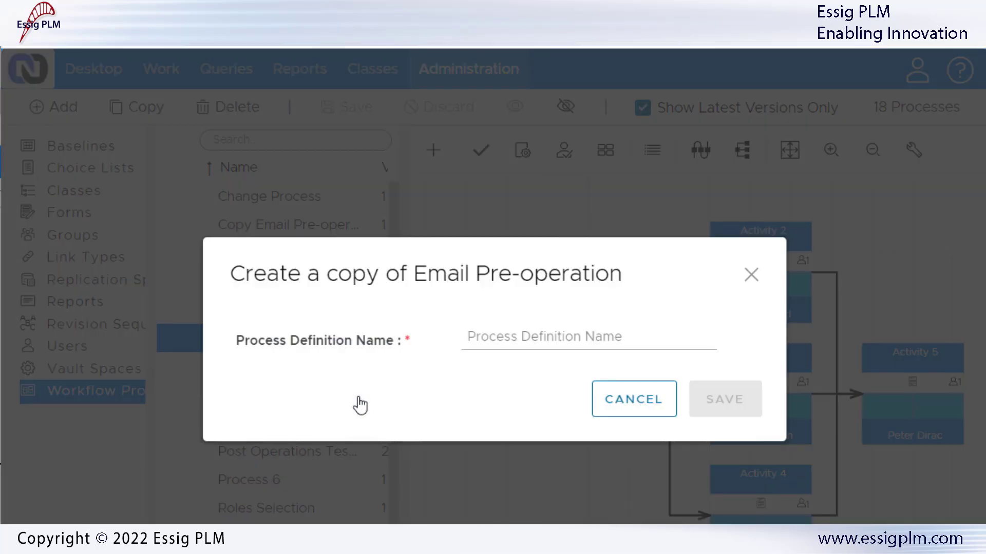
{"action": "left_click", "coordinate": [539, 337]}
{"action": "type", "text": "Notify after completion"}
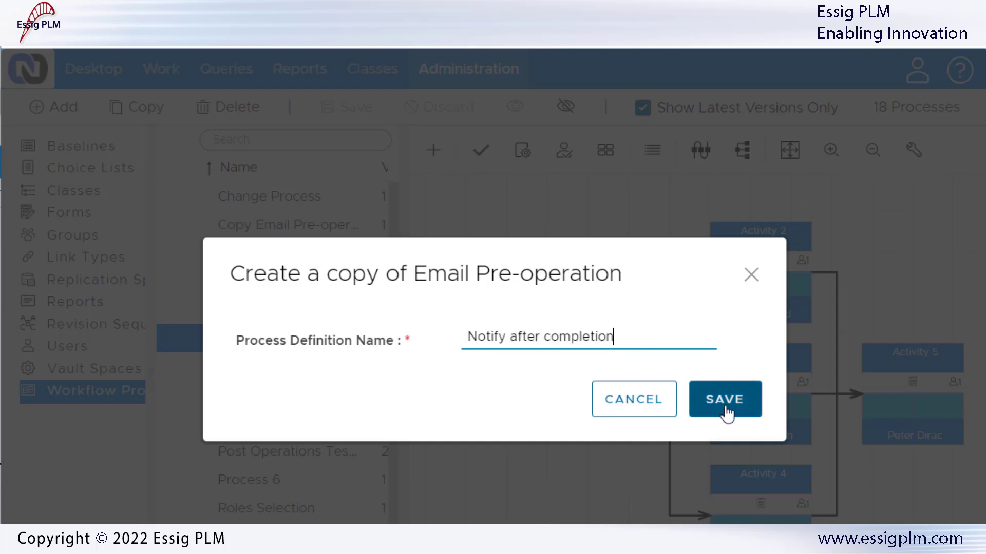
{"action": "left_click", "coordinate": [726, 412]}
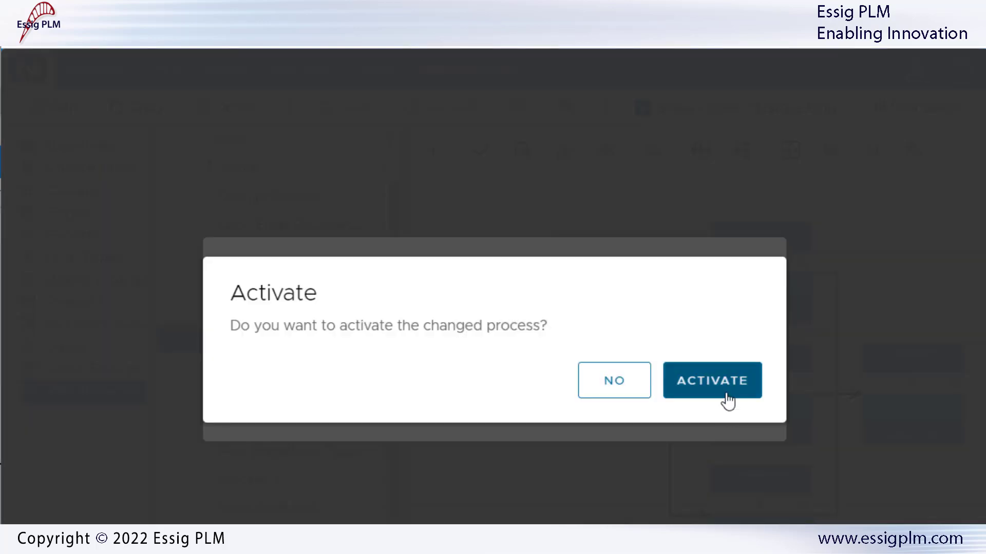
{"action": "left_click", "coordinate": [728, 401]}
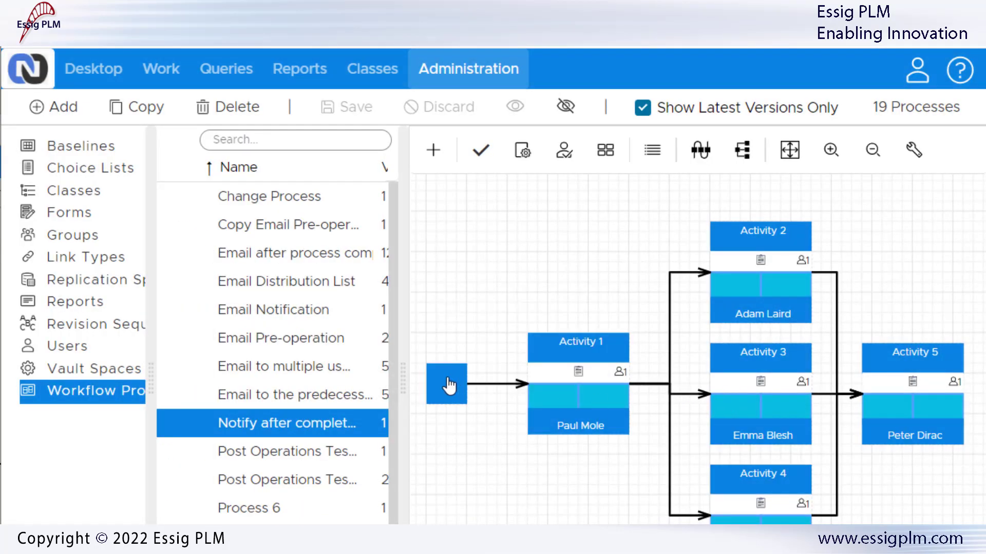
Step: Add a post operation to the process start of "Notify after completion" with the pre operation's script path C:\Nexa\bin\x86\3\wfemail.exe
{"action": "right_click", "coordinate": [446, 388]}
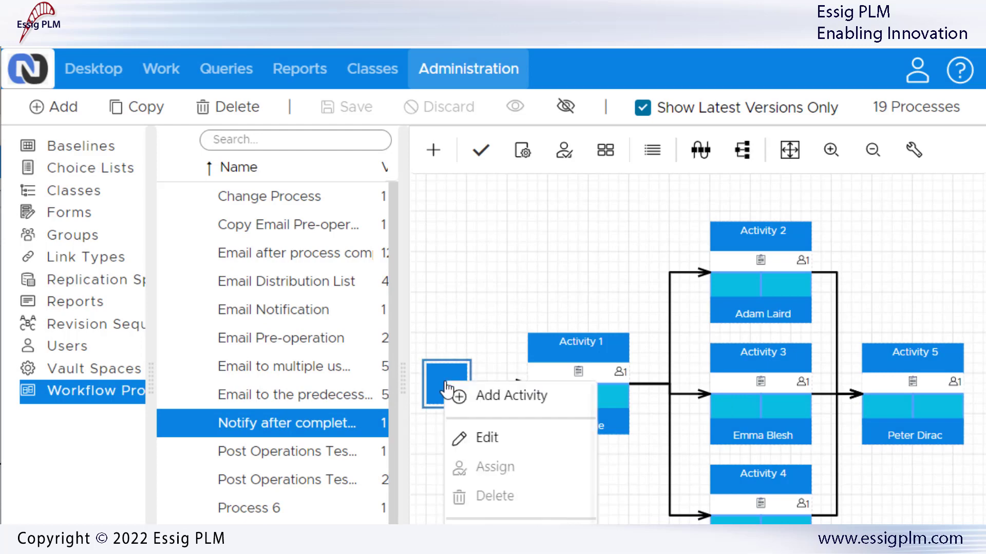
{"action": "left_click", "coordinate": [495, 442]}
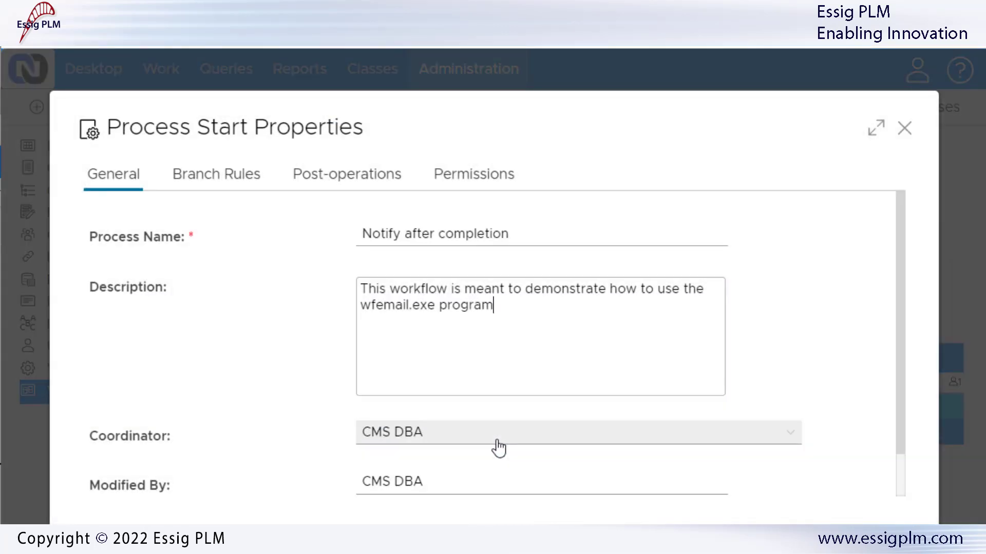
{"action": "left_click", "coordinate": [346, 188]}
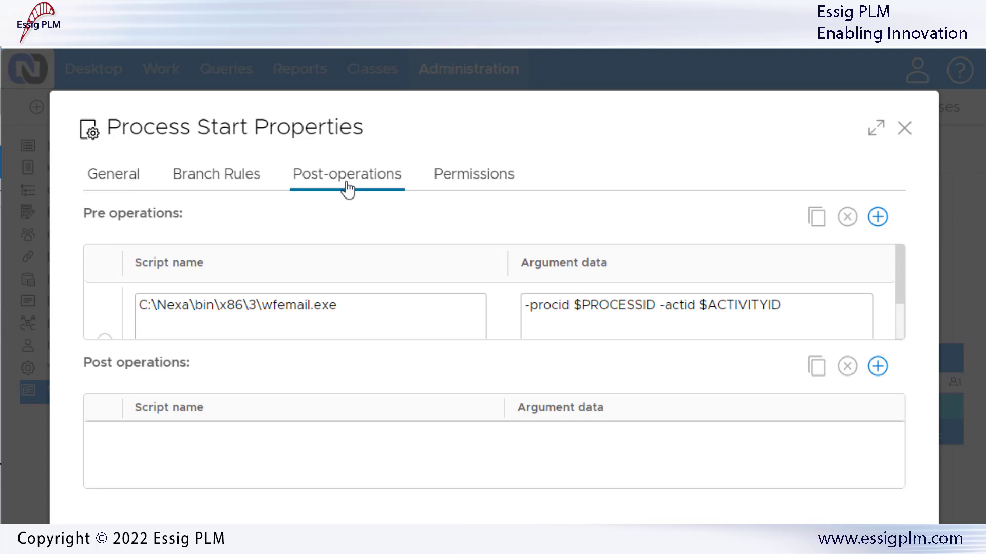
{"action": "left_click", "coordinate": [878, 367]}
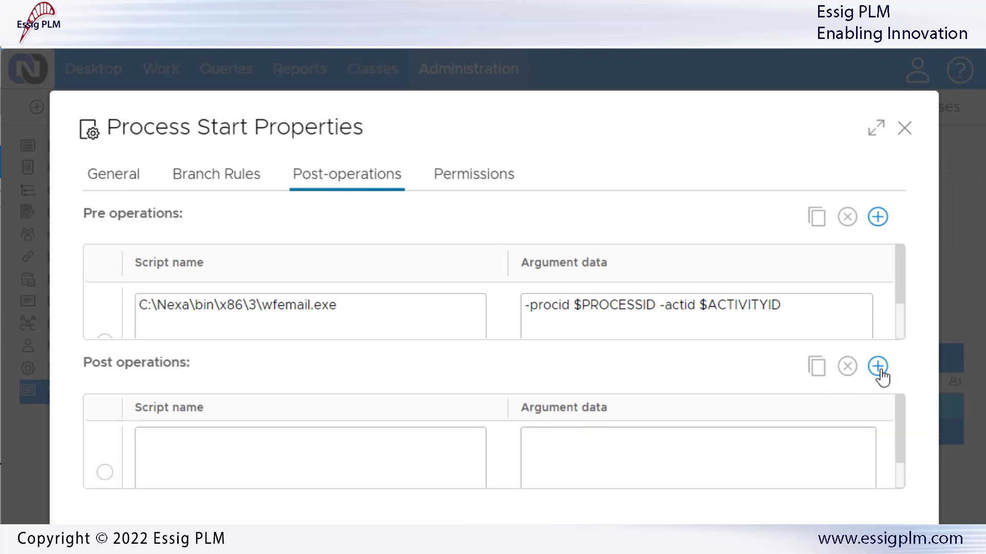
{"action": "left_click_drag", "start_coordinate": [387, 307], "coordinate": [52, 303]}
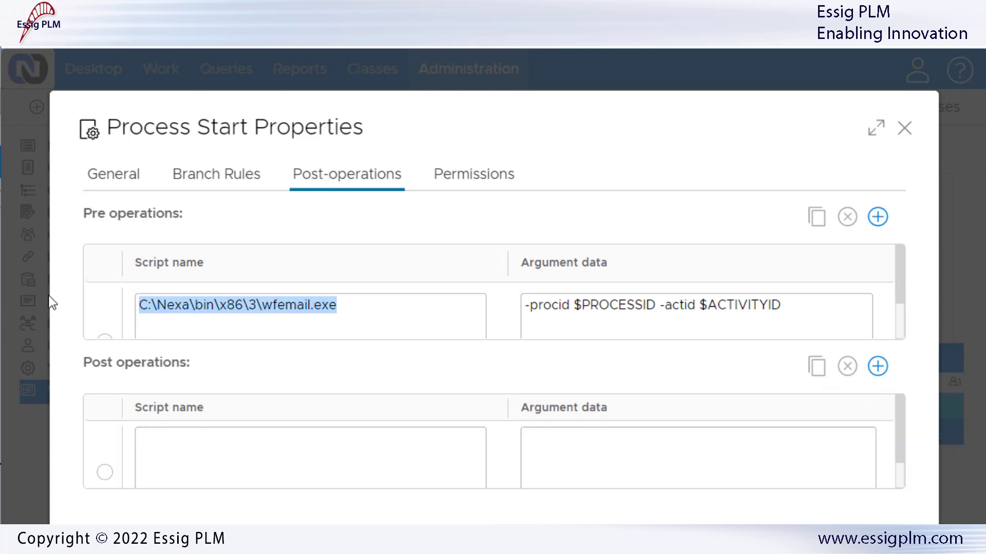
{"action": "key", "text": "ctrl+c"}
{"action": "left_click", "coordinate": [229, 447]}
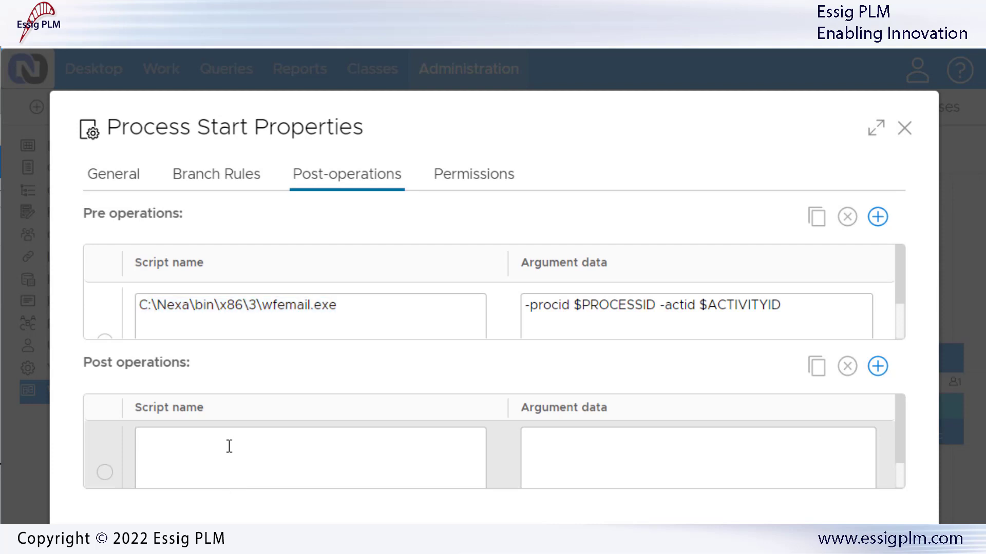
{"action": "key", "text": "ctrl+v"}
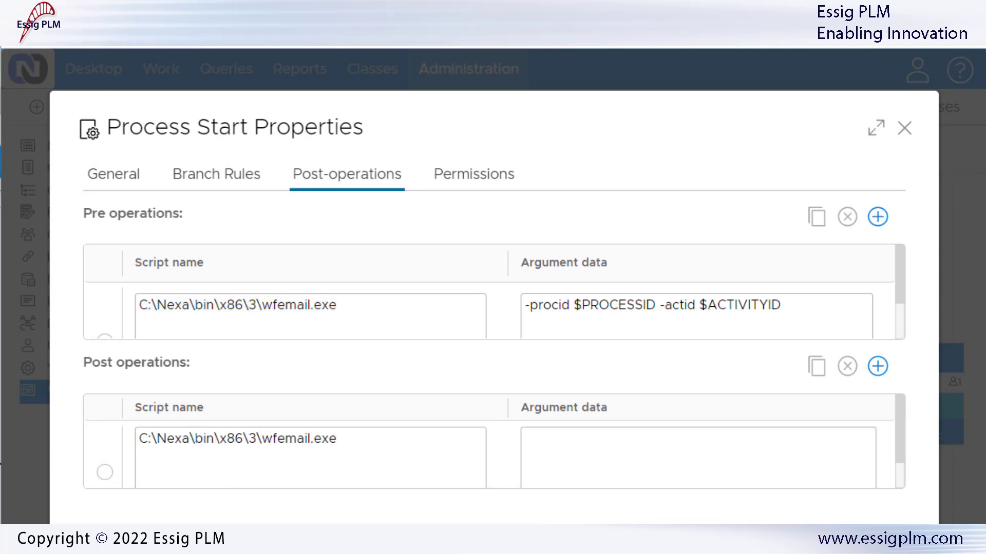
Step: Fill in the argument data of the wfemail.exe post operation and save the process as active
{"action": "left_click", "coordinate": [612, 446]}
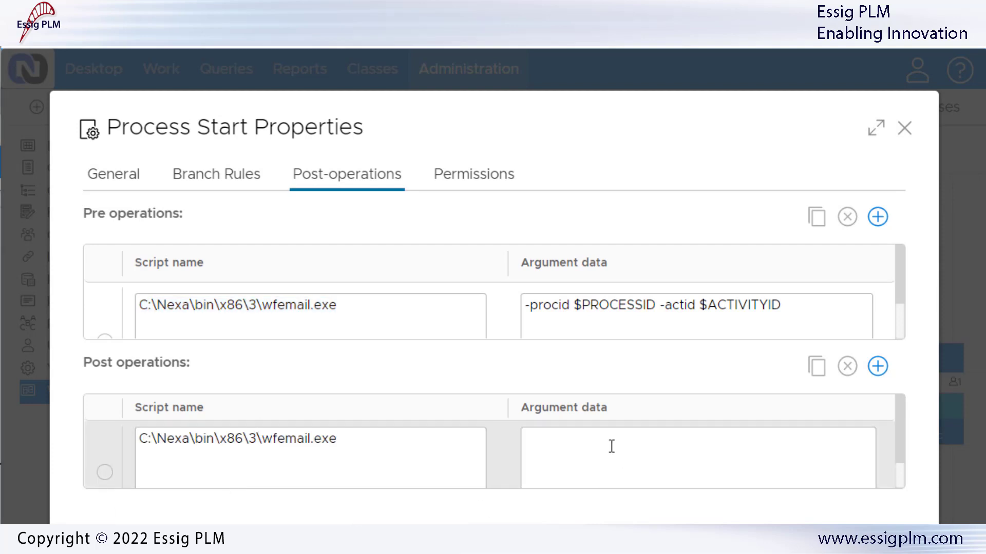
{"action": "key", "text": "ctrl+v"}
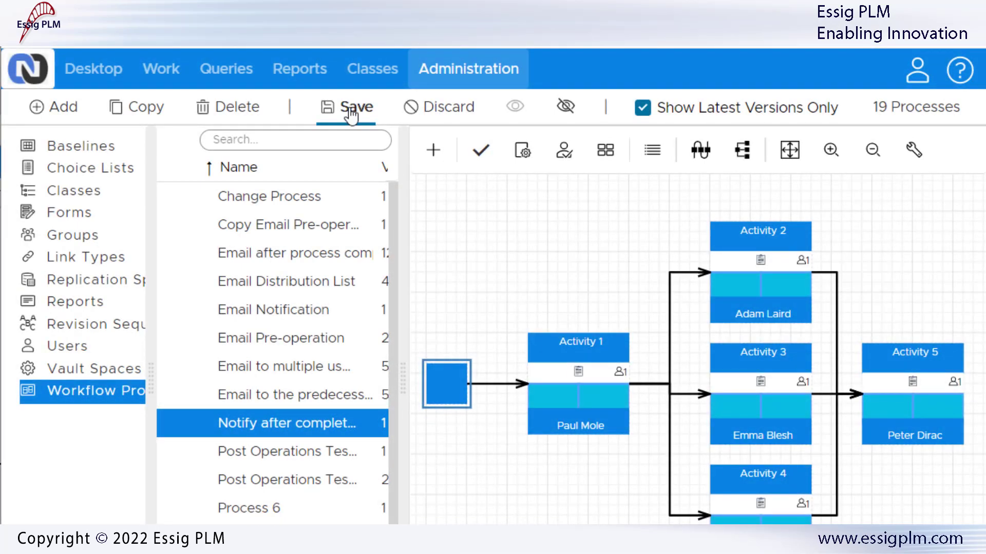
{"action": "left_click", "coordinate": [351, 113]}
{"action": "left_click", "coordinate": [731, 395]}
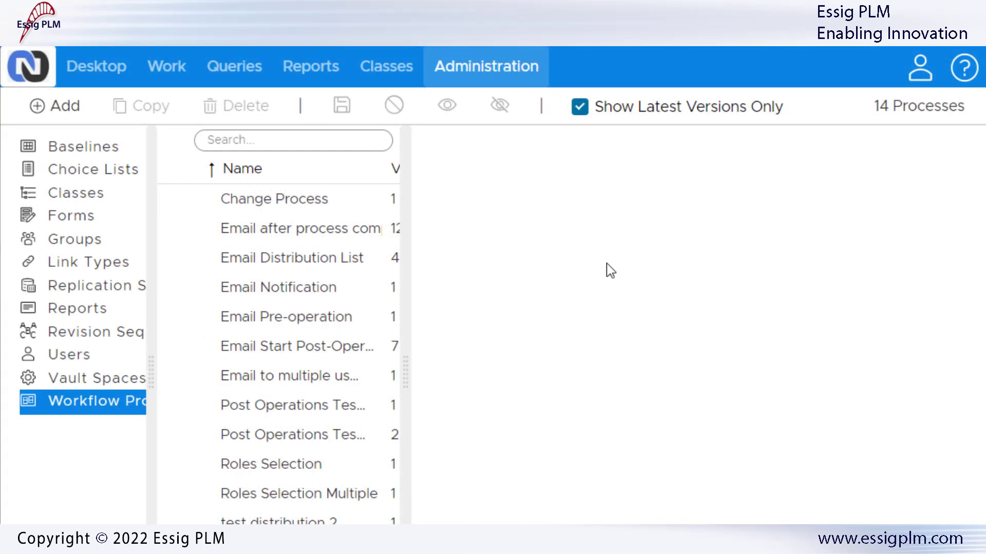
Step: Add a Send Forward trigger to Activity 1 of the "Email to multiple us..." process, with script C:\Nexa\bin\x86\3\wfemail.exe and its argument data
{"action": "left_click", "coordinate": [297, 379]}
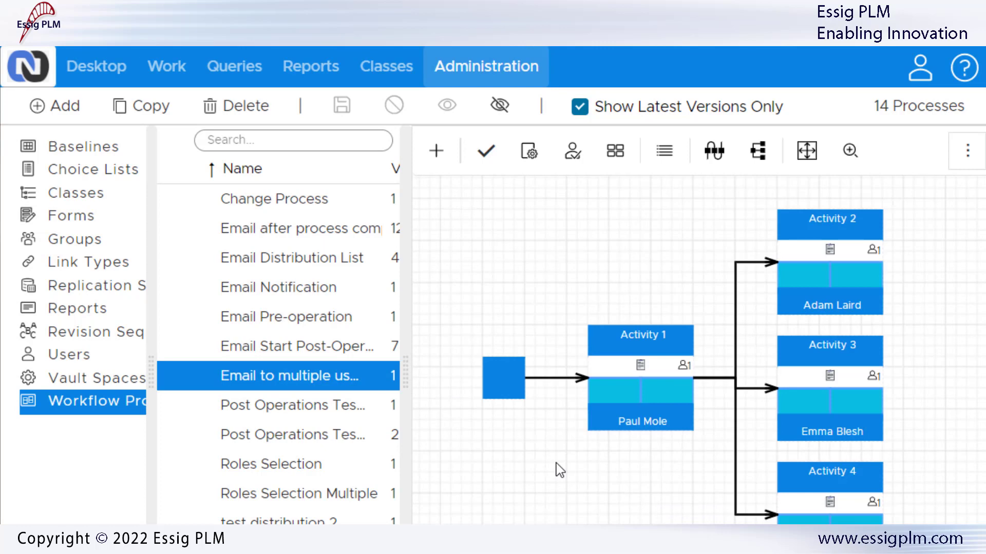
{"action": "right_click", "coordinate": [642, 380]}
{"action": "left_click", "coordinate": [676, 432]}
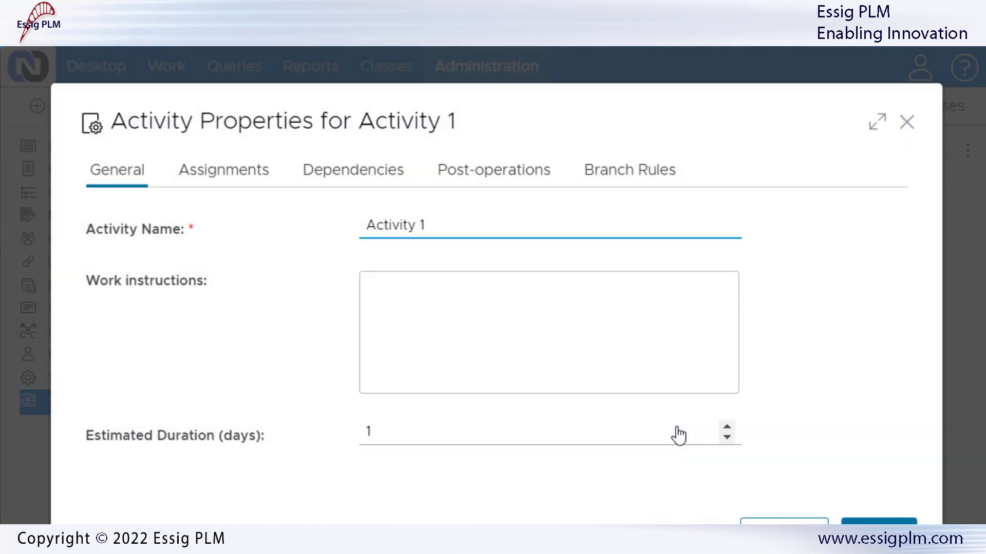
{"action": "left_click", "coordinate": [496, 175]}
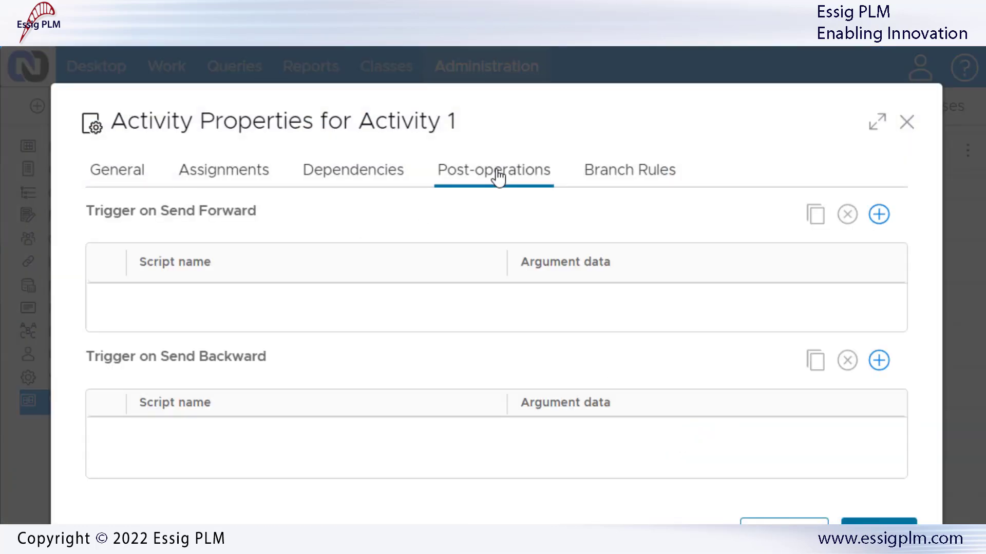
{"action": "left_click", "coordinate": [879, 216]}
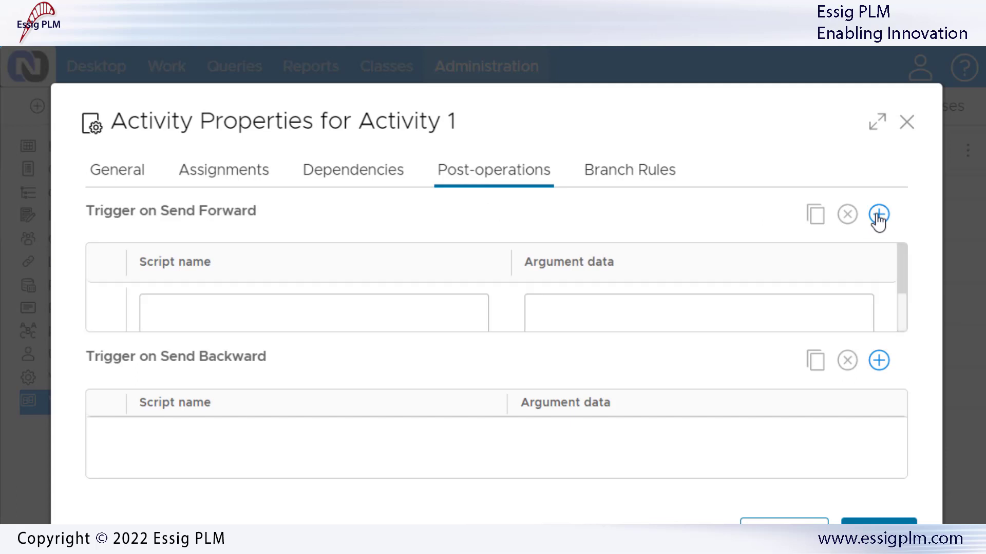
{"action": "left_click", "coordinate": [260, 308]}
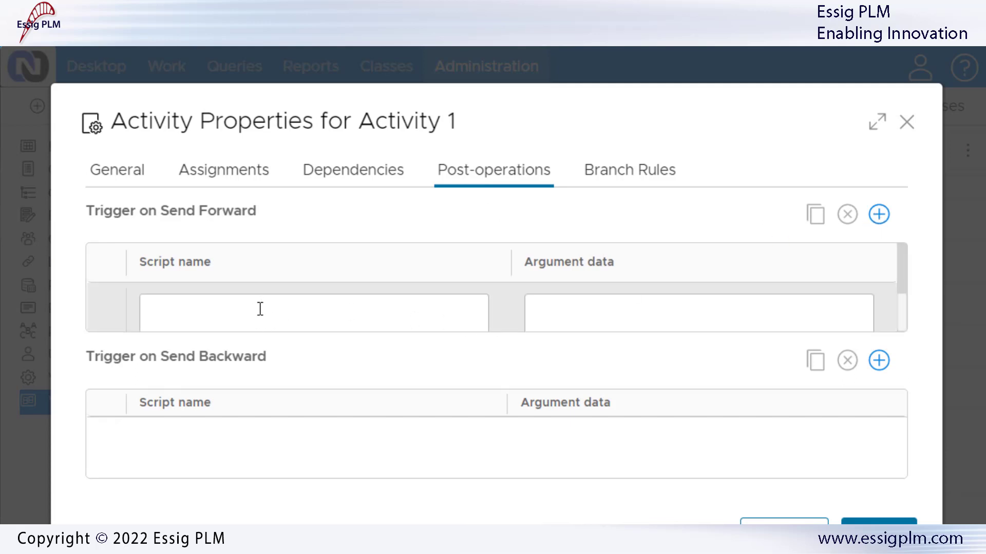
{"action": "key", "text": "ctrl+v"}
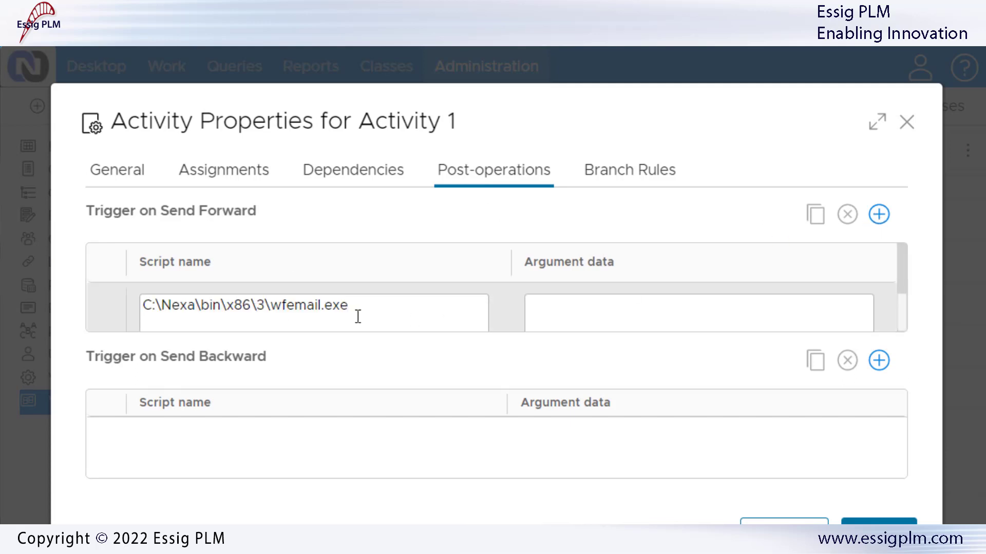
{"action": "left_click", "coordinate": [578, 310]}
{"action": "key", "text": "ctrl+v"}
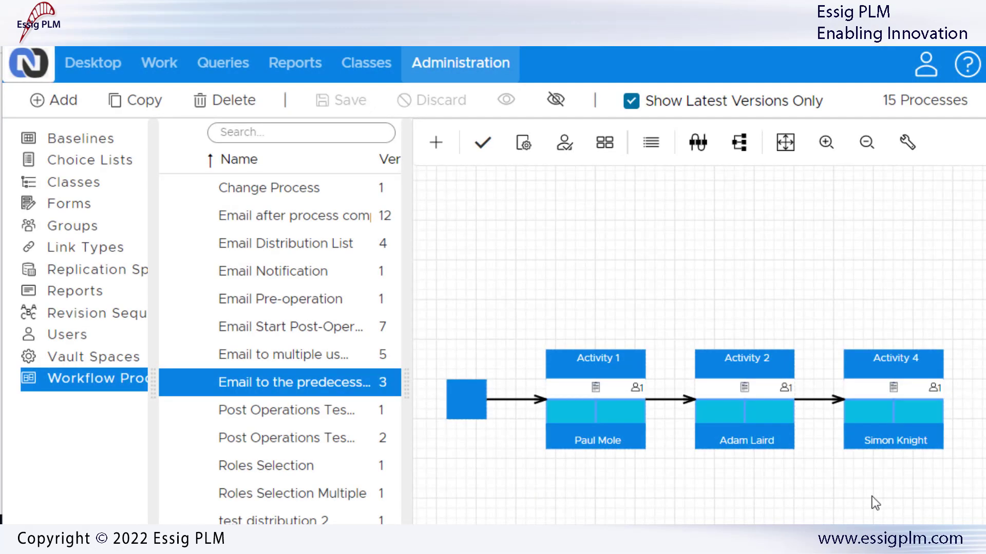
Step: Examine the Send Forward and Send Backward triggers of Activity 4 in the "Email to the predecess..." process
{"action": "right_click", "coordinate": [893, 412]}
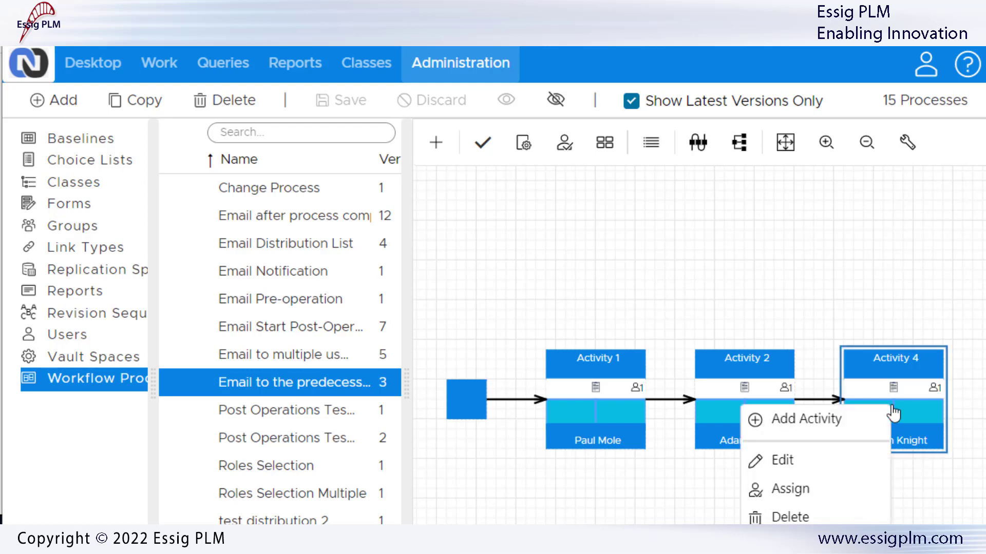
{"action": "left_click", "coordinate": [837, 468]}
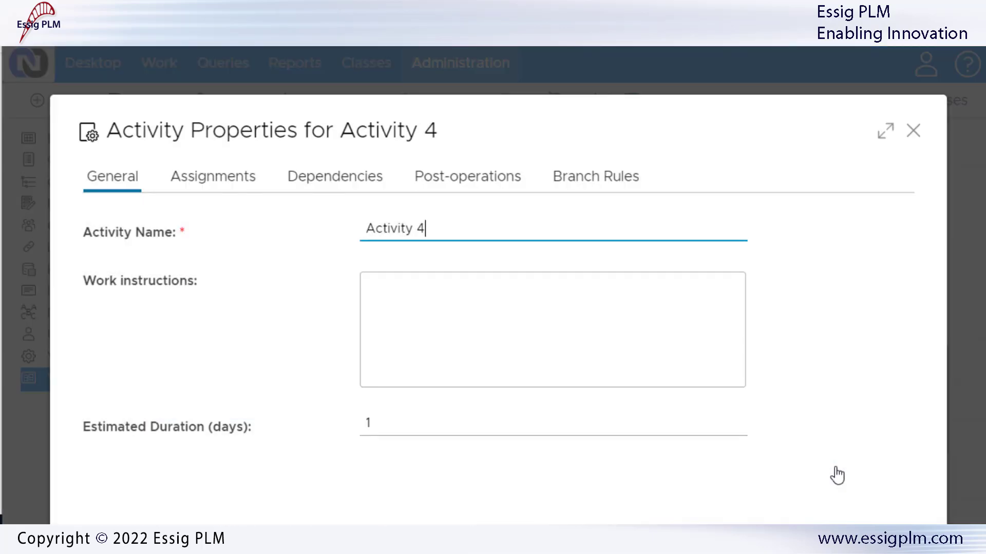
{"action": "left_click", "coordinate": [481, 194]}
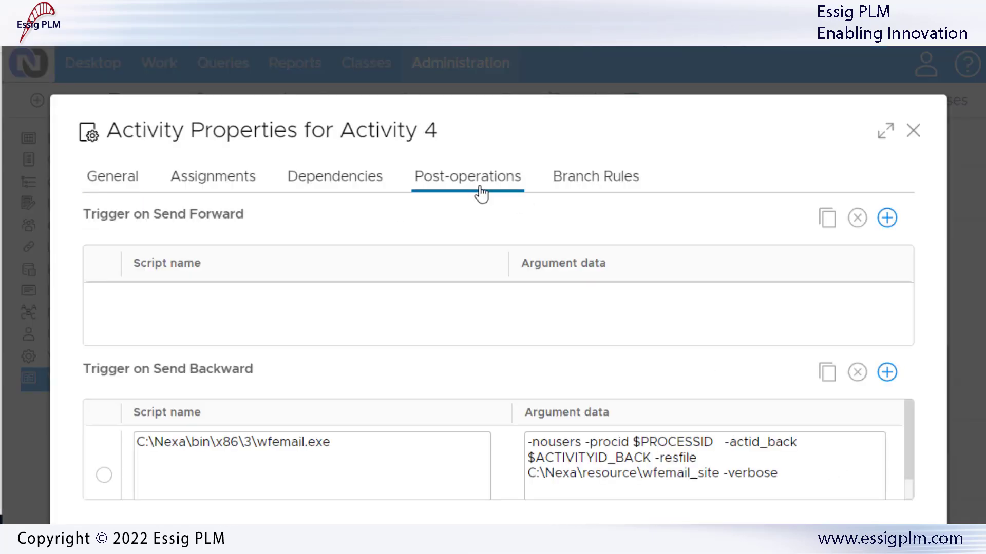